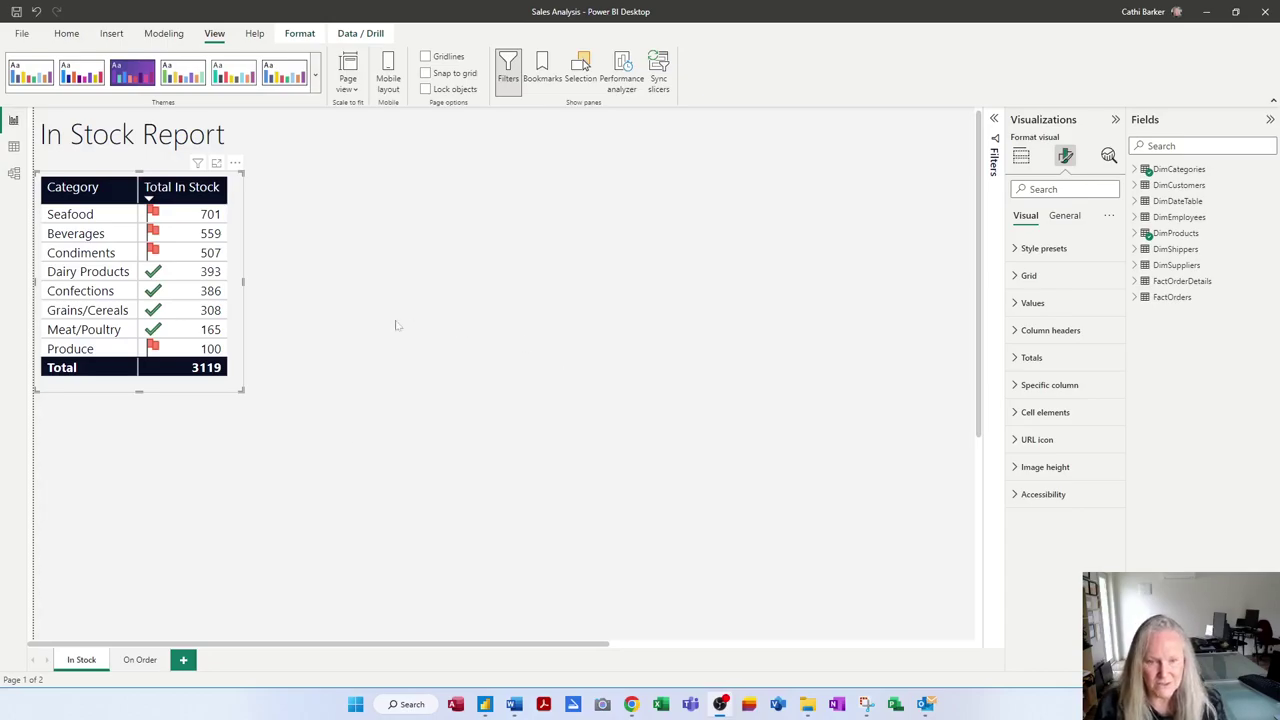
# - On the On Order page, add a blank matrix visual, move it just below the title, and enlarge it
pyautogui.click(138, 660)
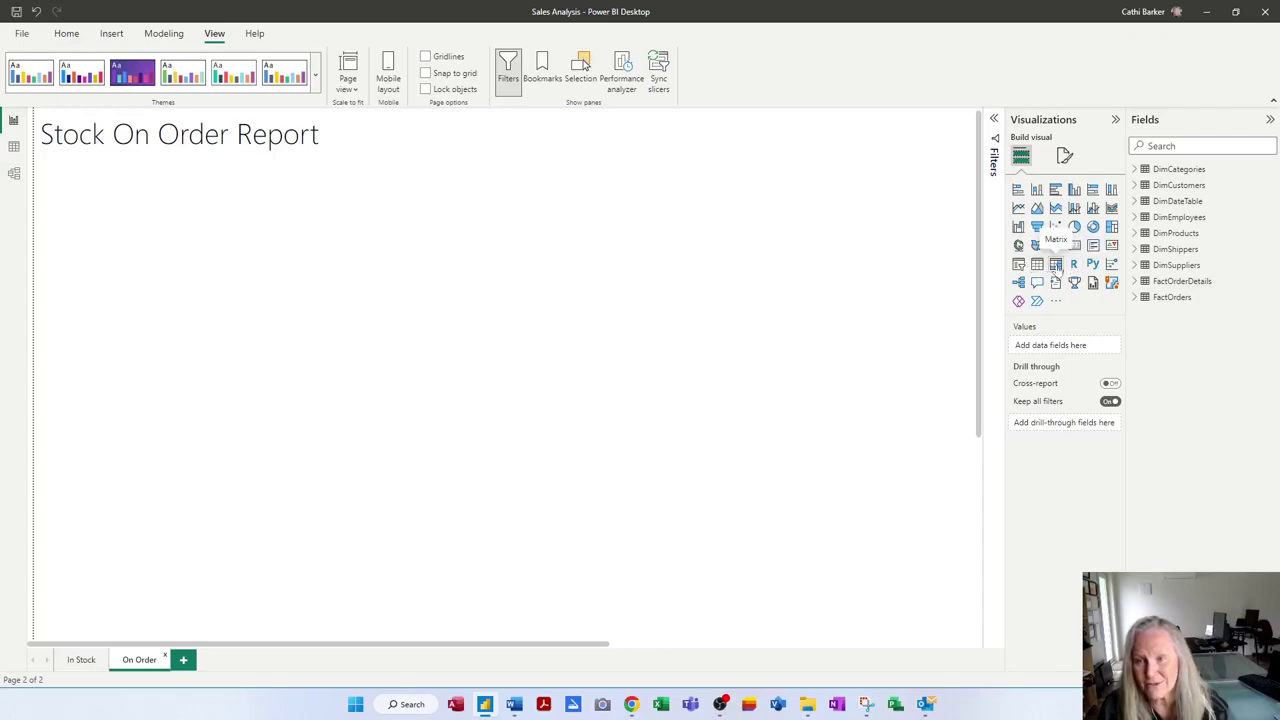
pyautogui.click(1056, 264)
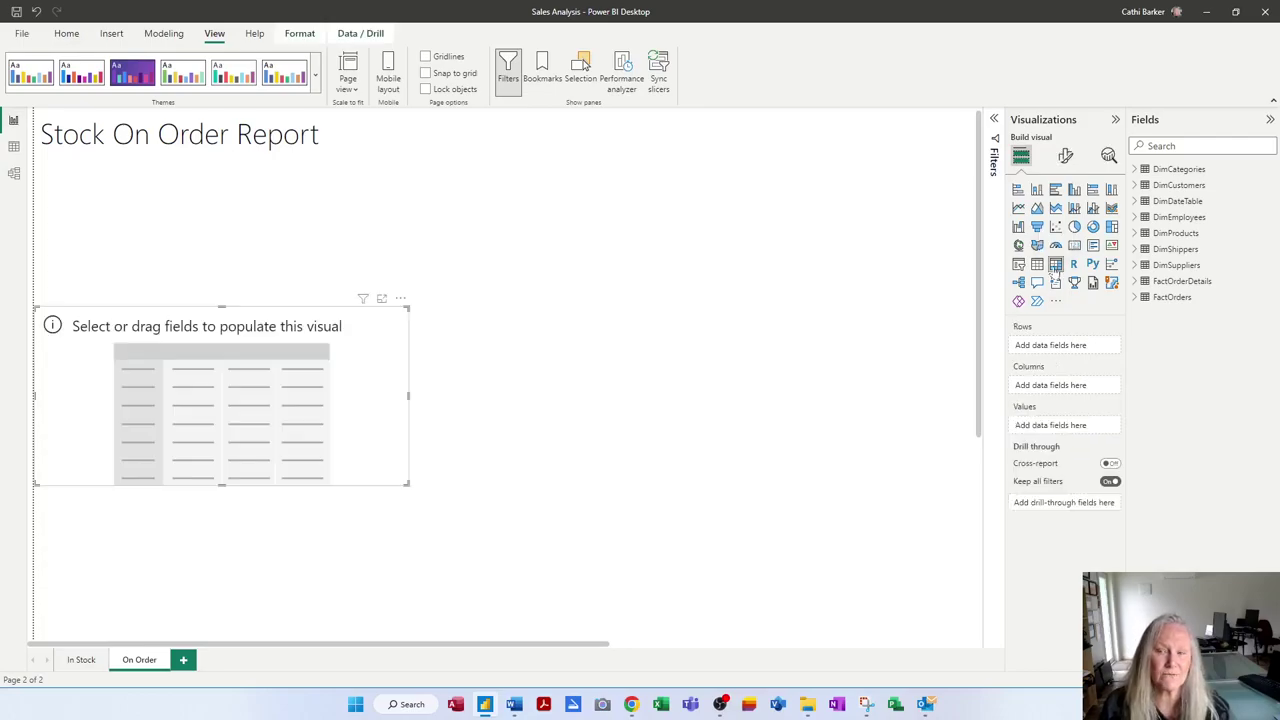
pyautogui.moveTo(354, 403); pyautogui.dragTo(315, 255)
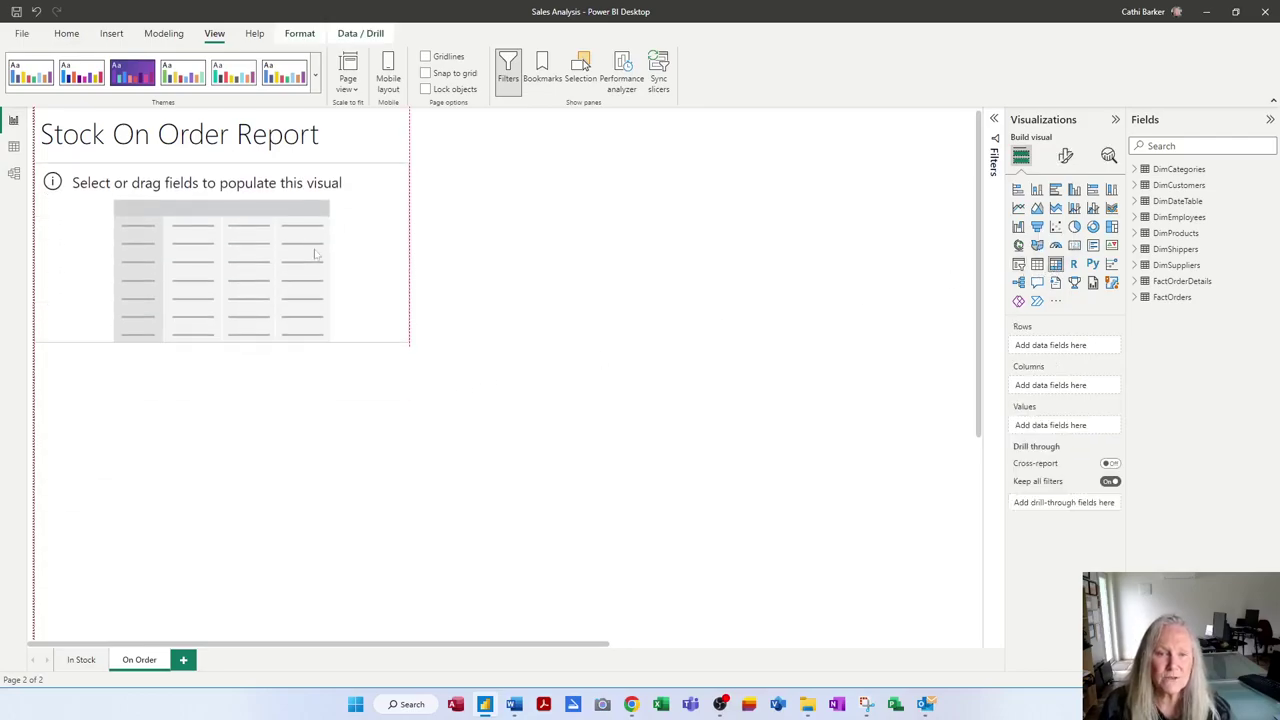
pyautogui.moveTo(409, 342); pyautogui.dragTo(688, 470)
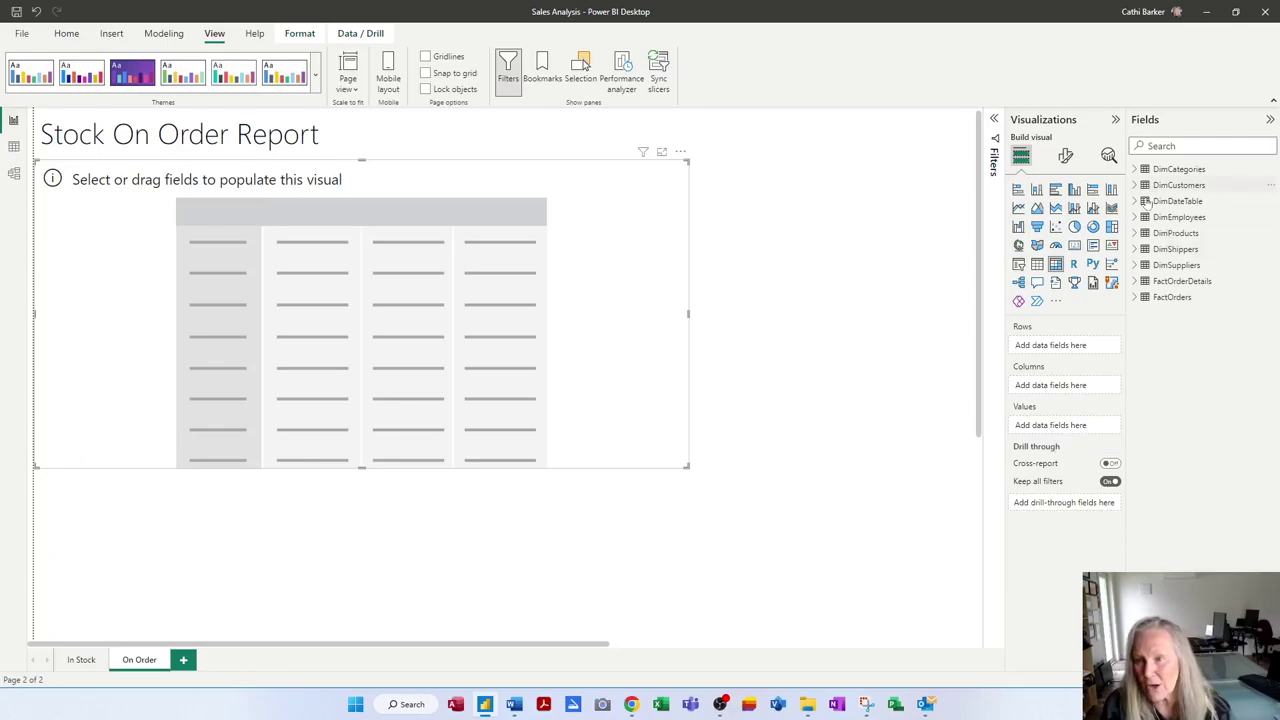
# - Put ProductName from DimProducts on the matrix rows
pyautogui.moveTo(1176, 233)
pyautogui.click(1138, 233)
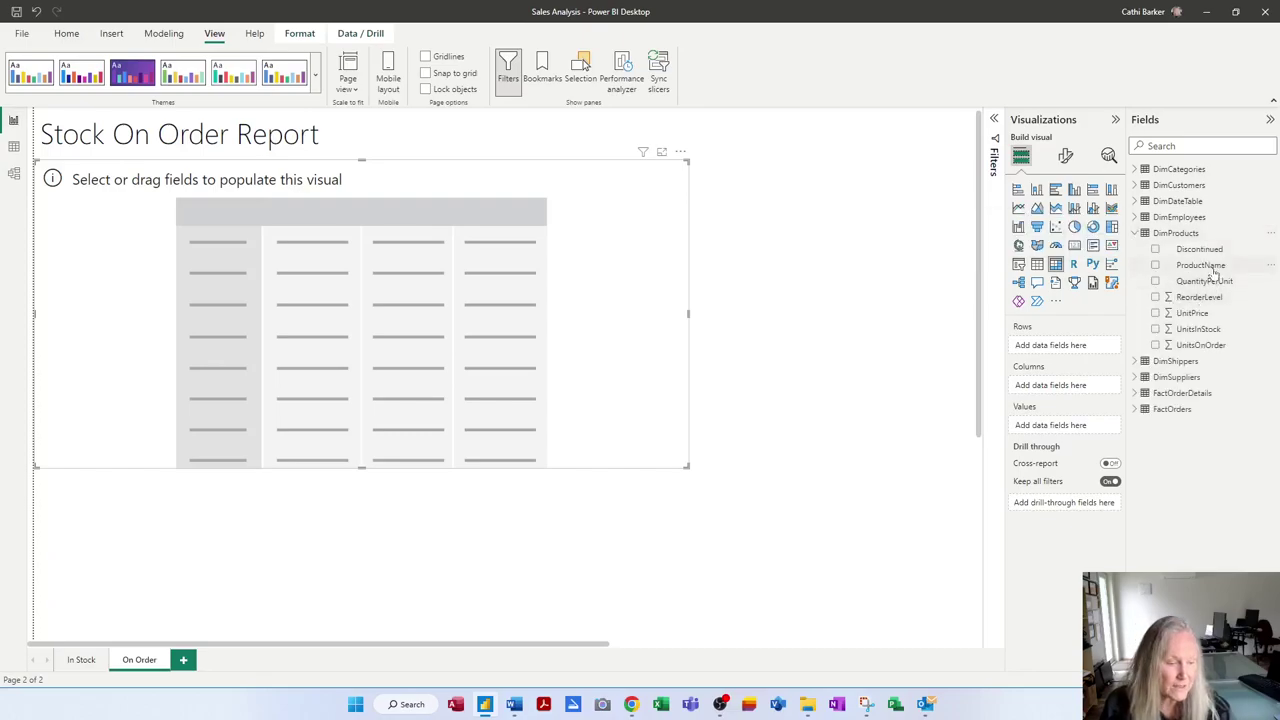
pyautogui.moveTo(1214, 272); pyautogui.dragTo(1090, 348)
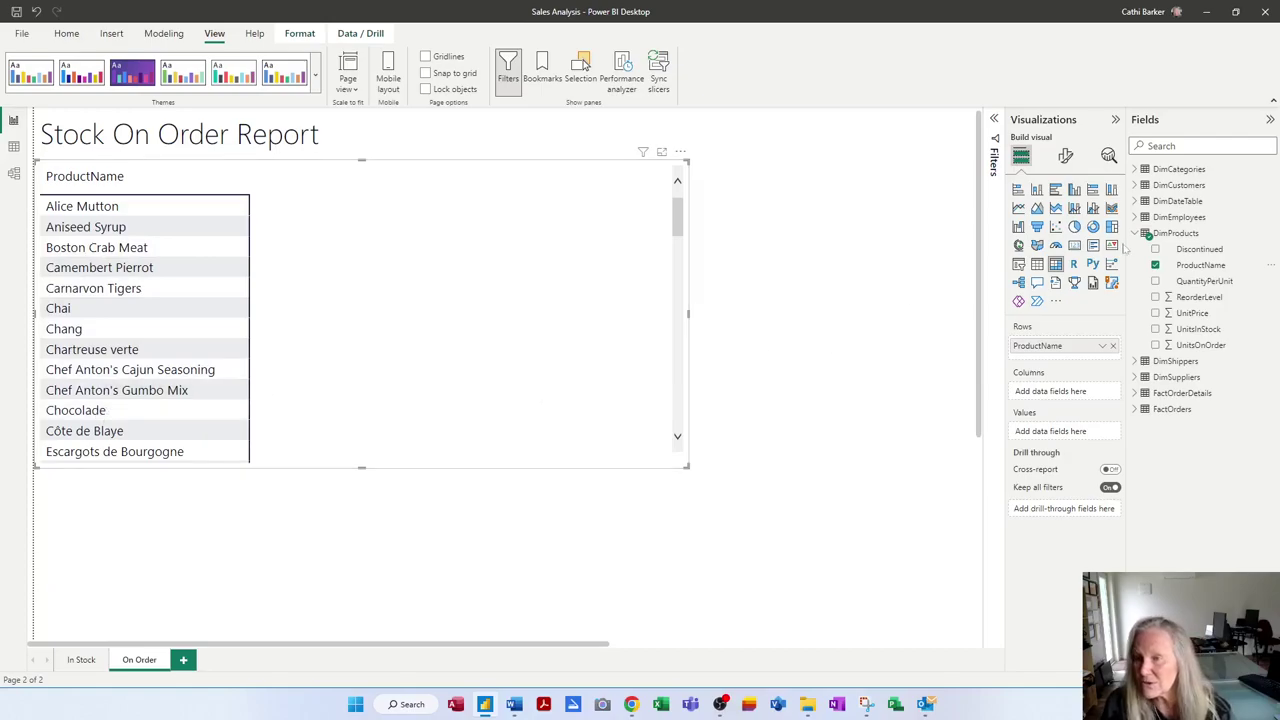
pyautogui.click(1136, 234)
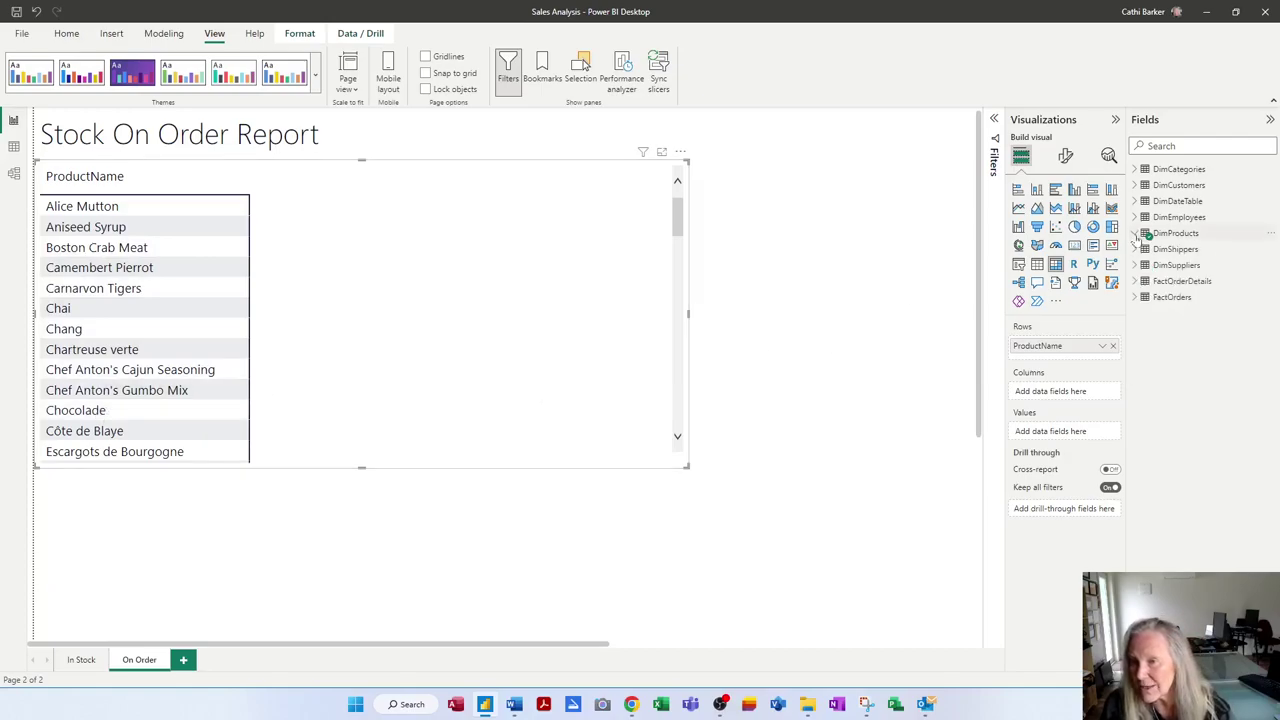
# - Put CategoryName from DimCategories on the matrix columns and widen it to show all eight categories
pyautogui.click(1135, 170)
pyautogui.moveTo(1200, 186)
pyautogui.mouseDown()
pyautogui.moveTo(1113, 287)
pyautogui.moveTo(1080, 392)
pyautogui.mouseUp()
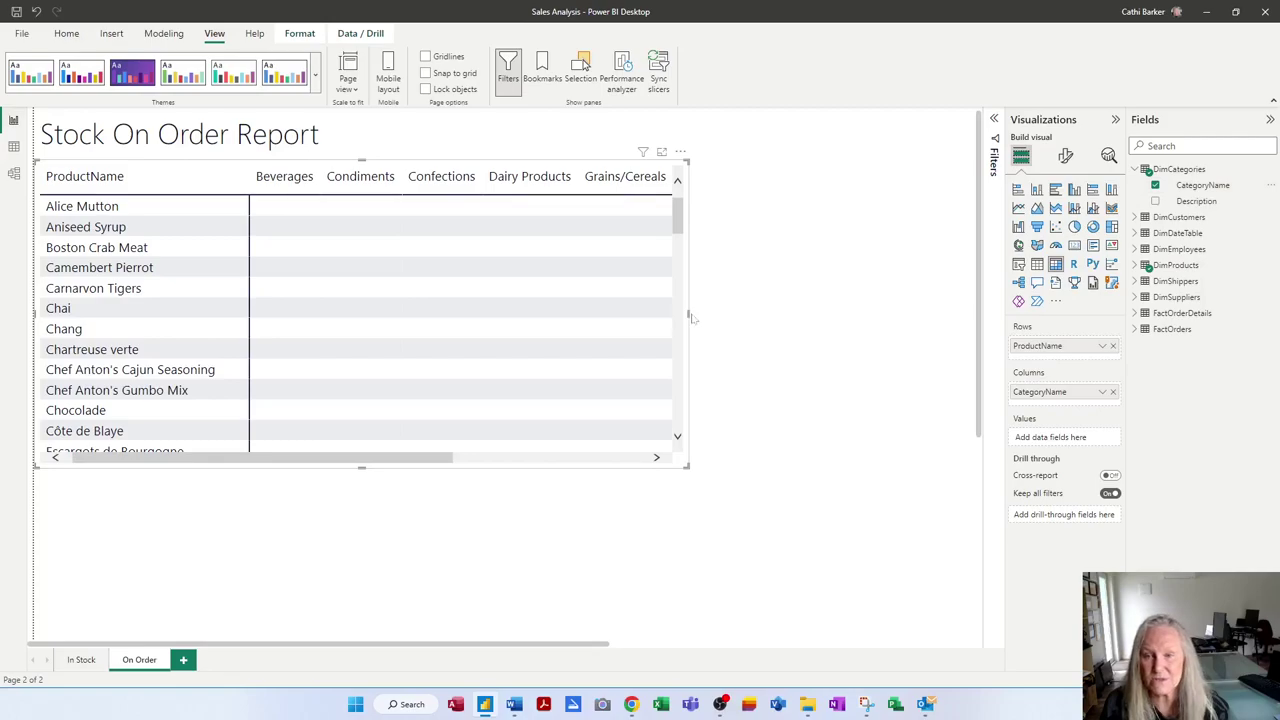
pyautogui.moveTo(688, 313); pyautogui.dragTo(958, 300)
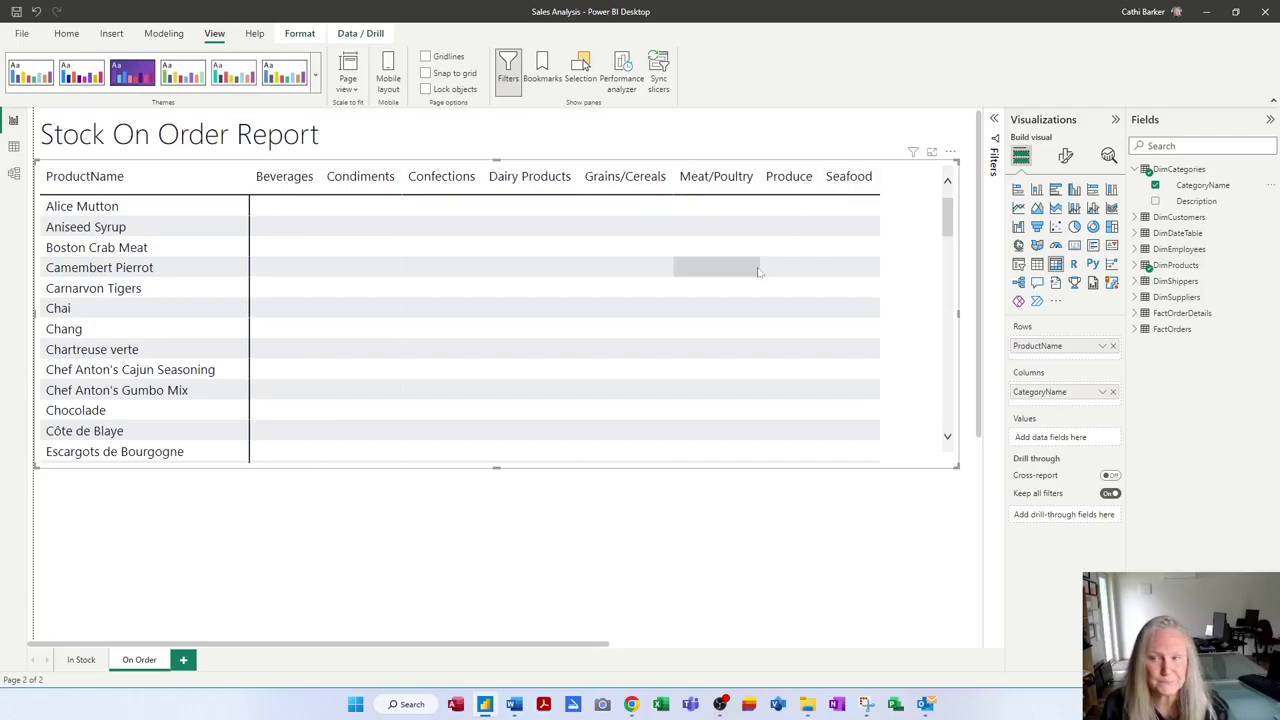
# - Add UnitsOnOrder from DimProducts as the matrix values, totalling 780, and make the matrix taller
pyautogui.click(1137, 170)
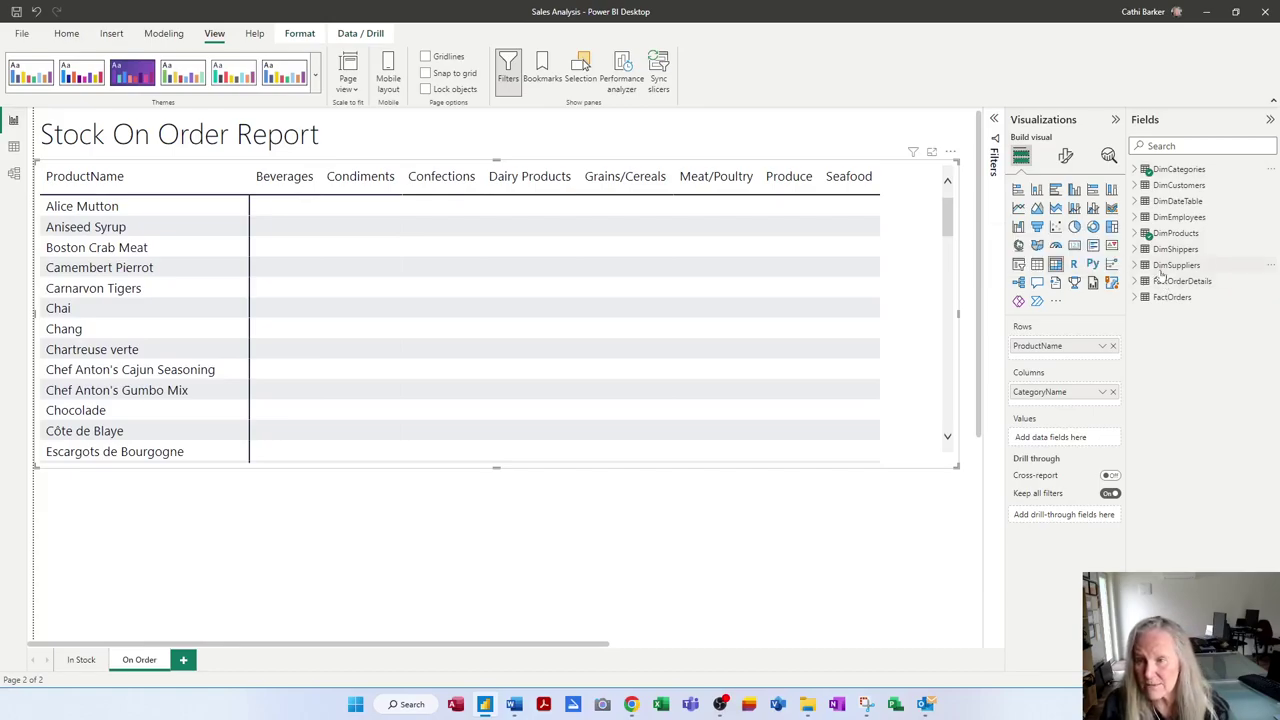
pyautogui.click(1137, 233)
pyautogui.moveTo(1176, 233)
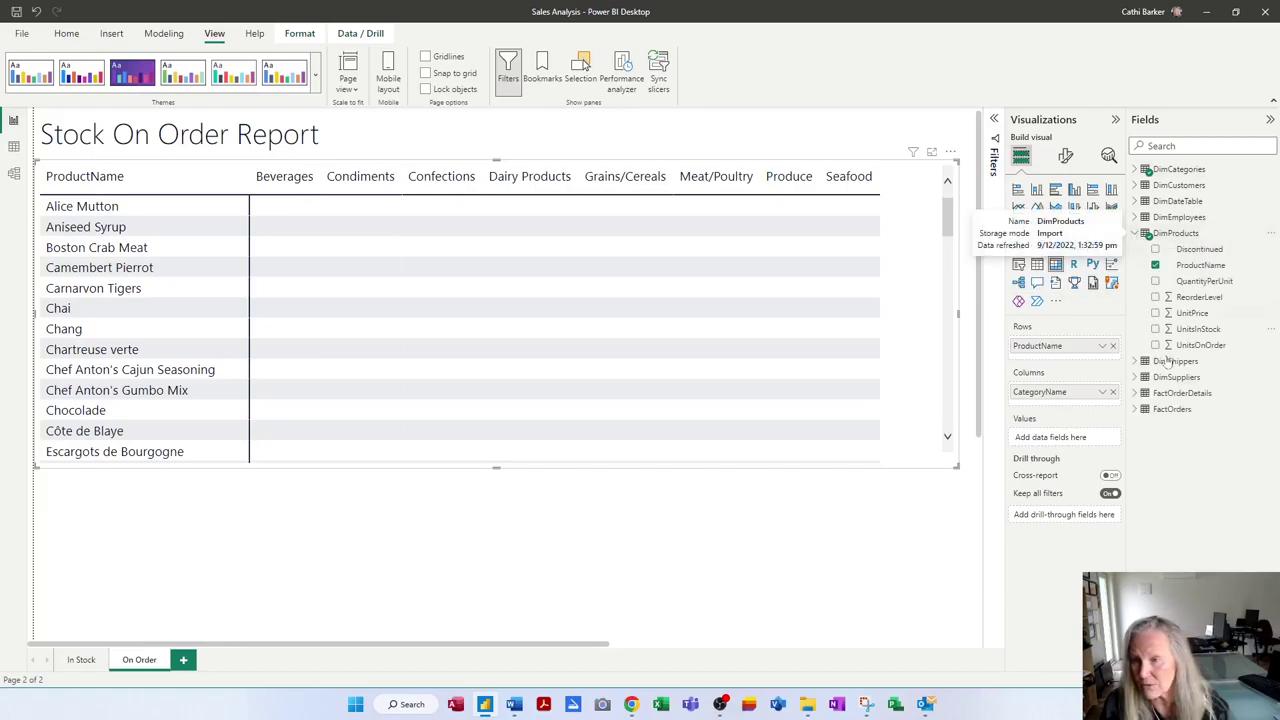
pyautogui.moveTo(1207, 347); pyautogui.dragTo(1086, 440)
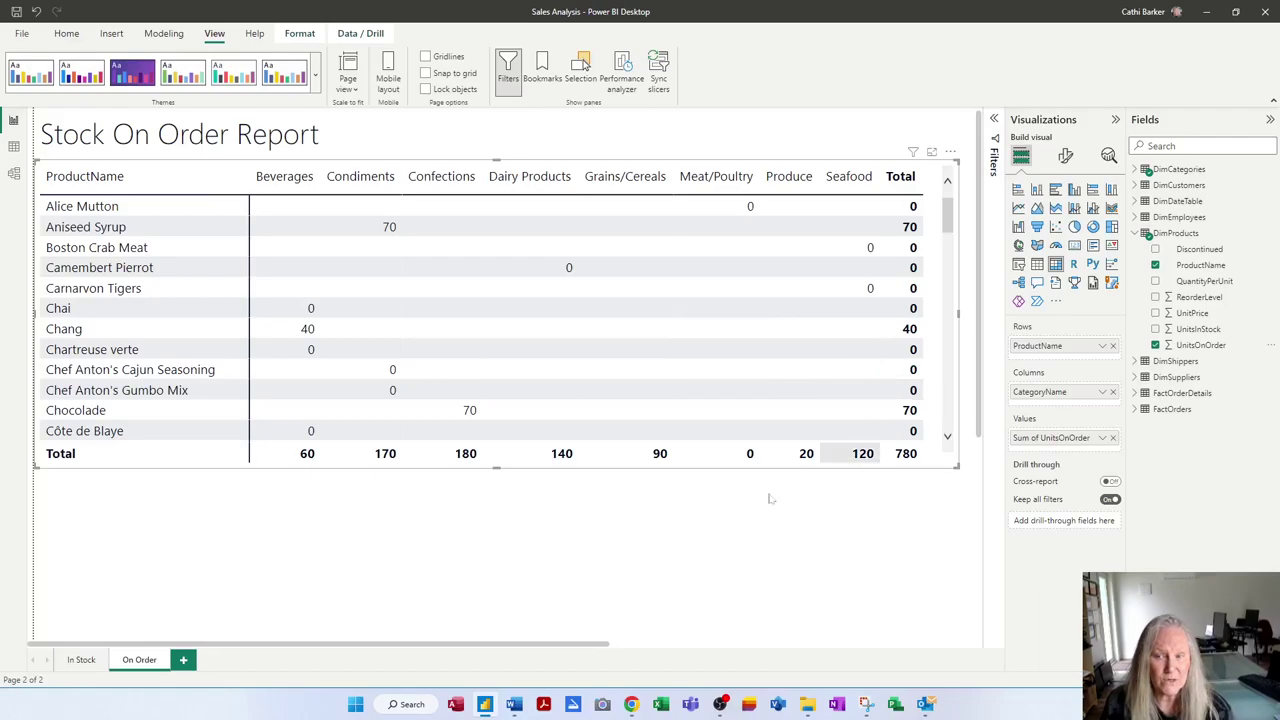
pyautogui.moveTo(496, 468); pyautogui.dragTo(496, 626)
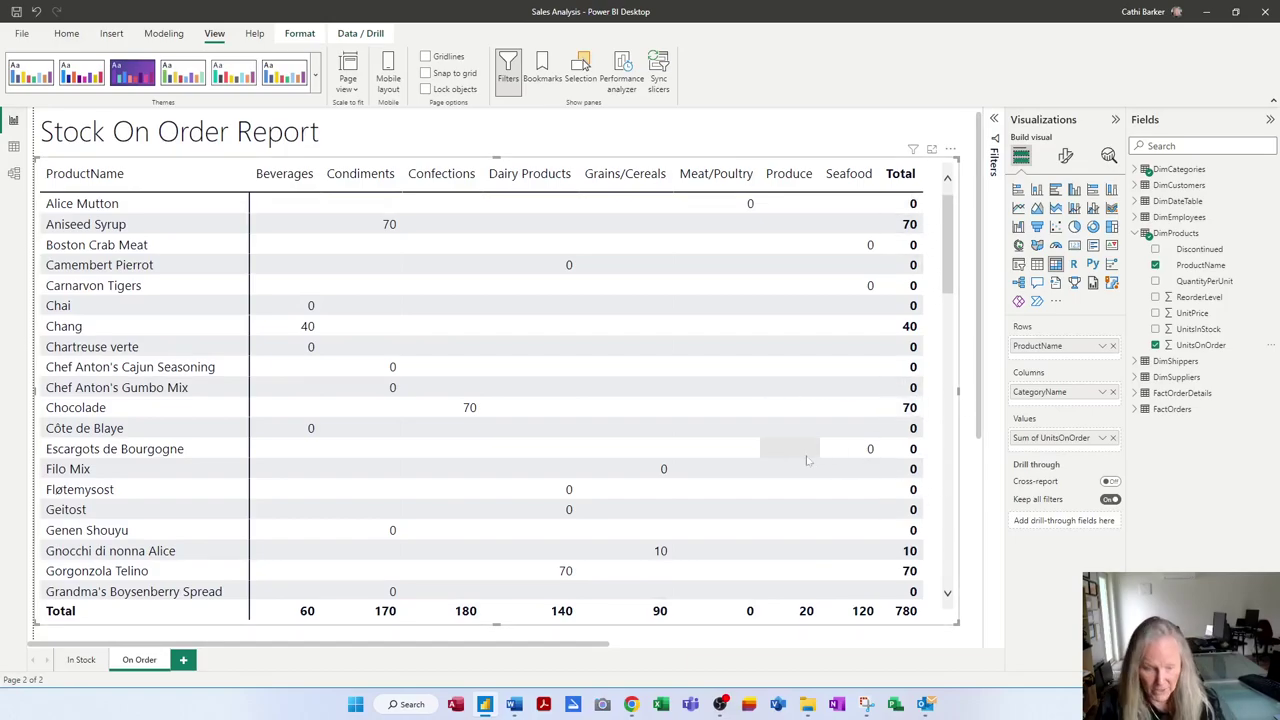
# - Enlarge the matrix to show more rows and sort products by Total units on order, highest first
pyautogui.keyDown('ctrl'); pyautogui.scroll(-1, 752, 443); pyautogui.keyUp('ctrl')
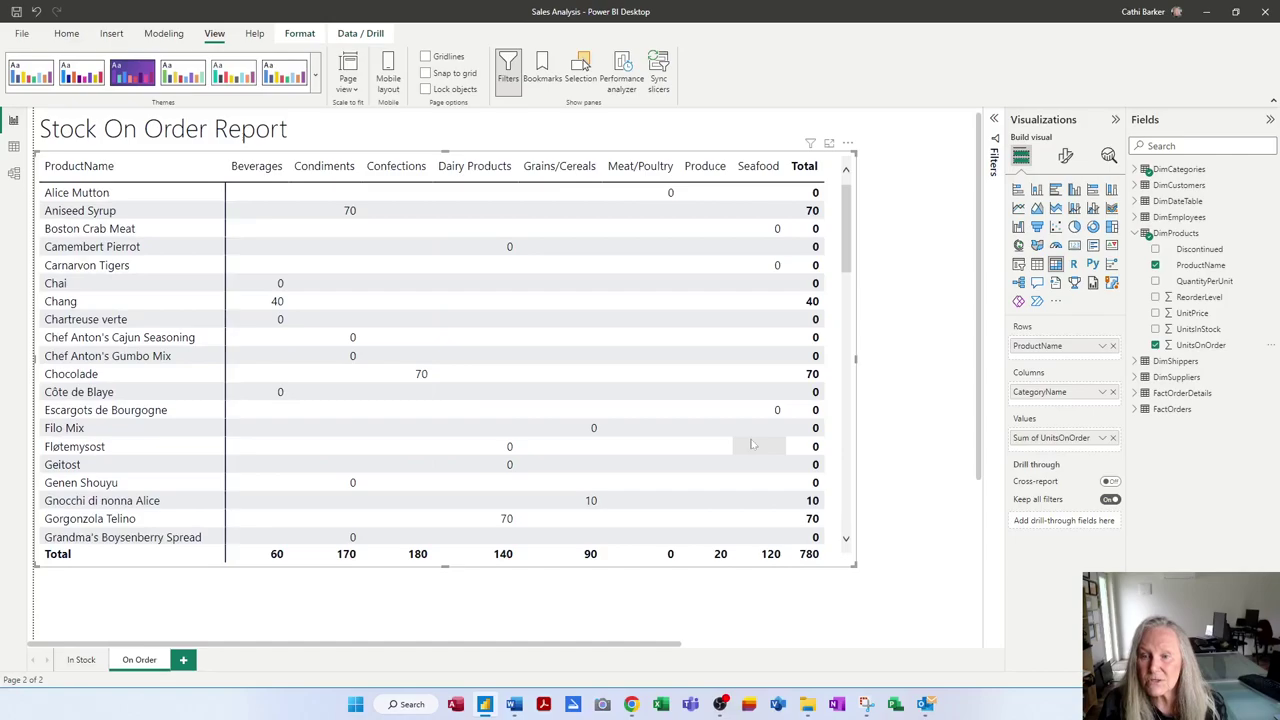
pyautogui.keyDown('ctrl'); pyautogui.scroll(-2, 754, 441); pyautogui.keyUp('ctrl')
pyautogui.keyDown('ctrl'); pyautogui.scroll(-1, 755, 440); pyautogui.keyUp('ctrl')
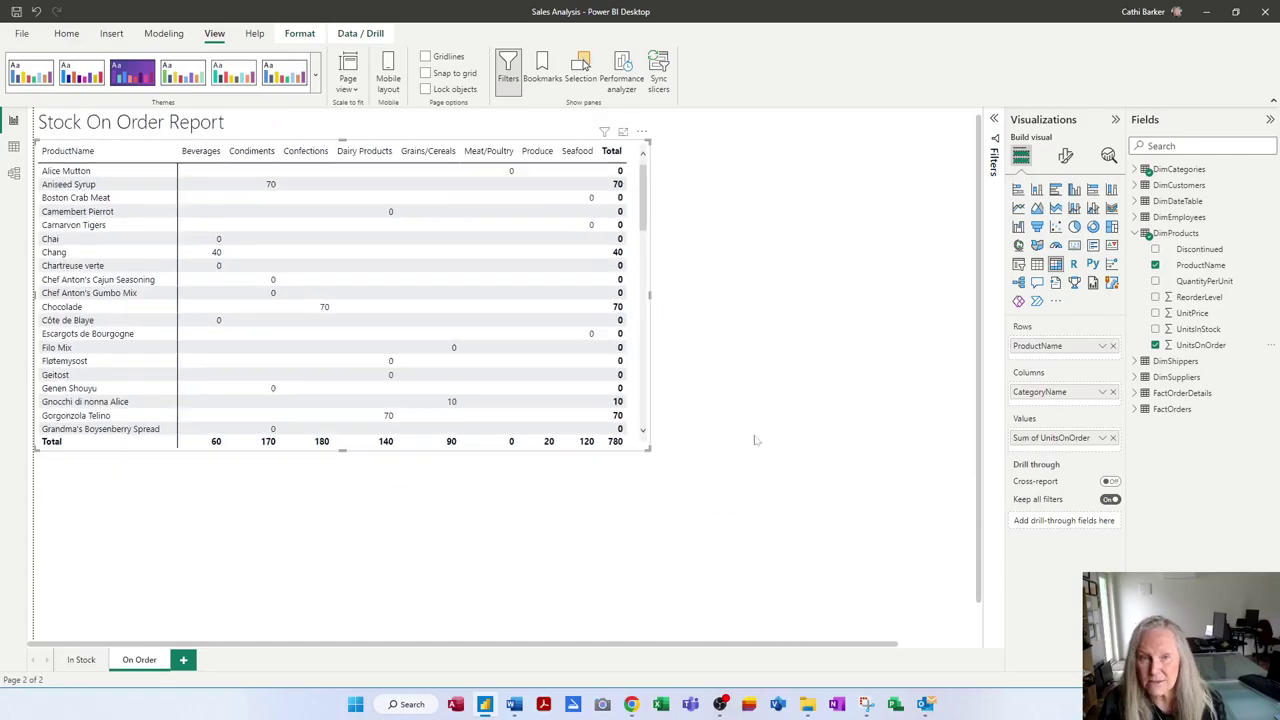
pyautogui.keyDown('ctrl'); pyautogui.scroll(-1, 755, 440); pyautogui.keyUp('ctrl')
pyautogui.keyDown('ctrl'); pyautogui.scroll(1, 755, 440); pyautogui.keyUp('ctrl')
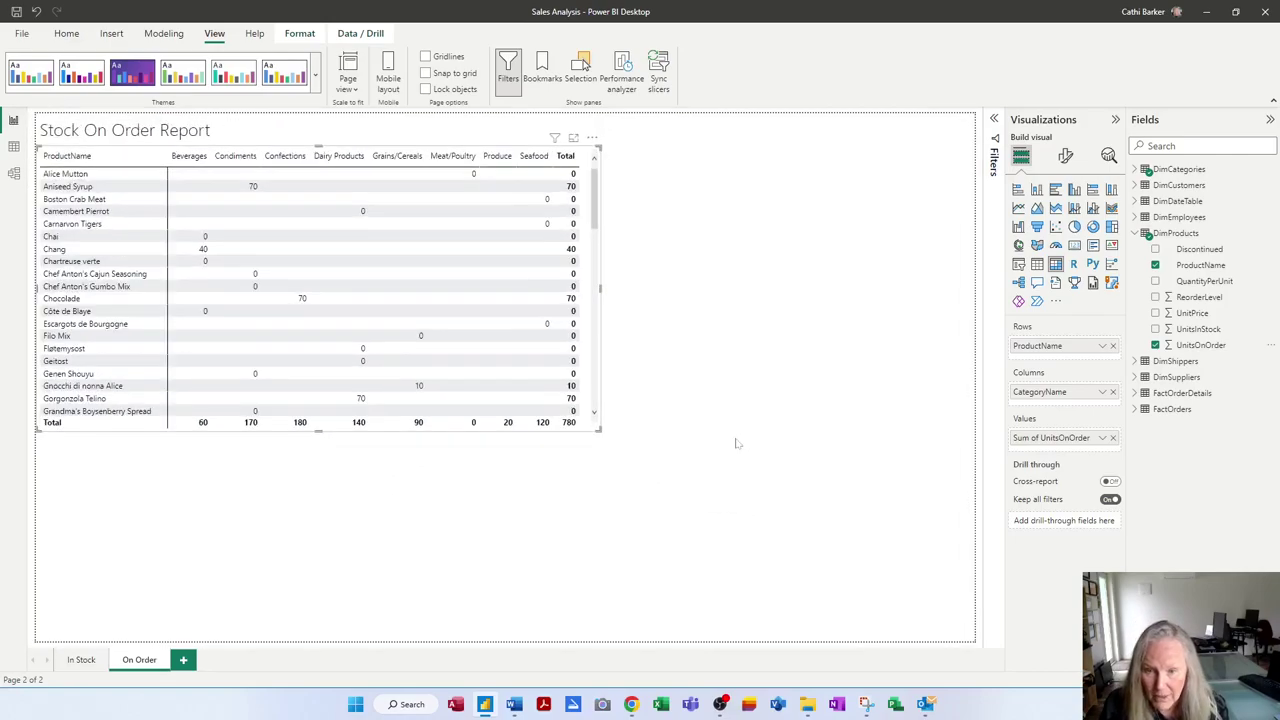
pyautogui.keyDown('ctrl'); pyautogui.scroll(-1, 737, 444); pyautogui.keyUp('ctrl')
pyautogui.moveTo(591, 400)
pyautogui.mouseDown()
pyautogui.moveTo(757, 460)
pyautogui.moveTo(866, 540)
pyautogui.moveTo(908, 590)
pyautogui.moveTo(589, 588)
pyautogui.mouseUp()
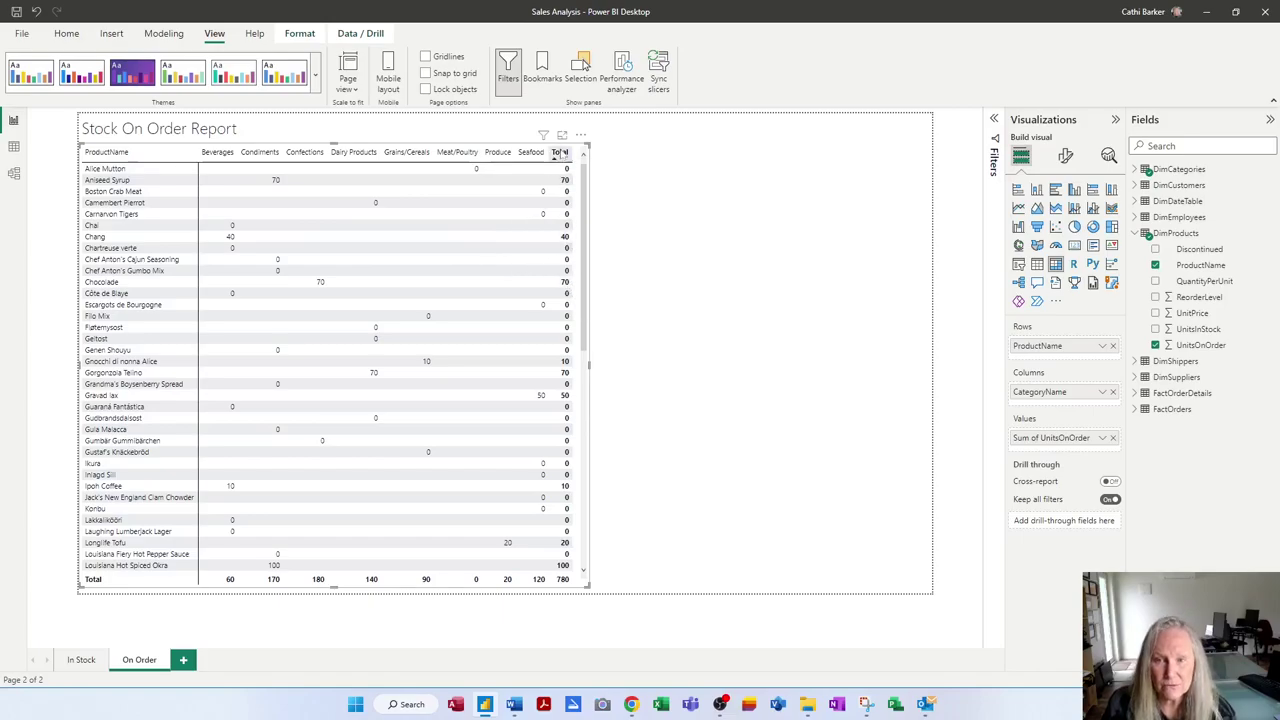
pyautogui.click(559, 152)
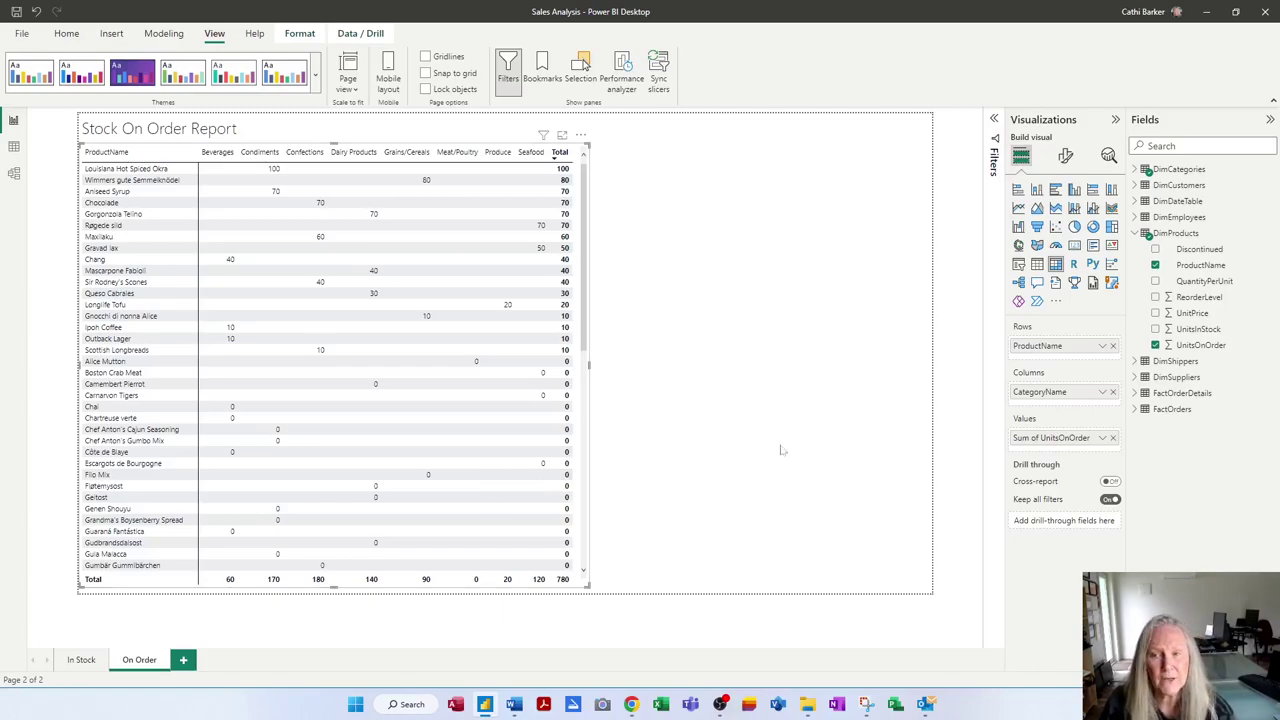
# - Show the matrix's CategoryName, ProductName and Sum of UnitsOnOrder filters in the Filters pane
pyautogui.click(994, 120)
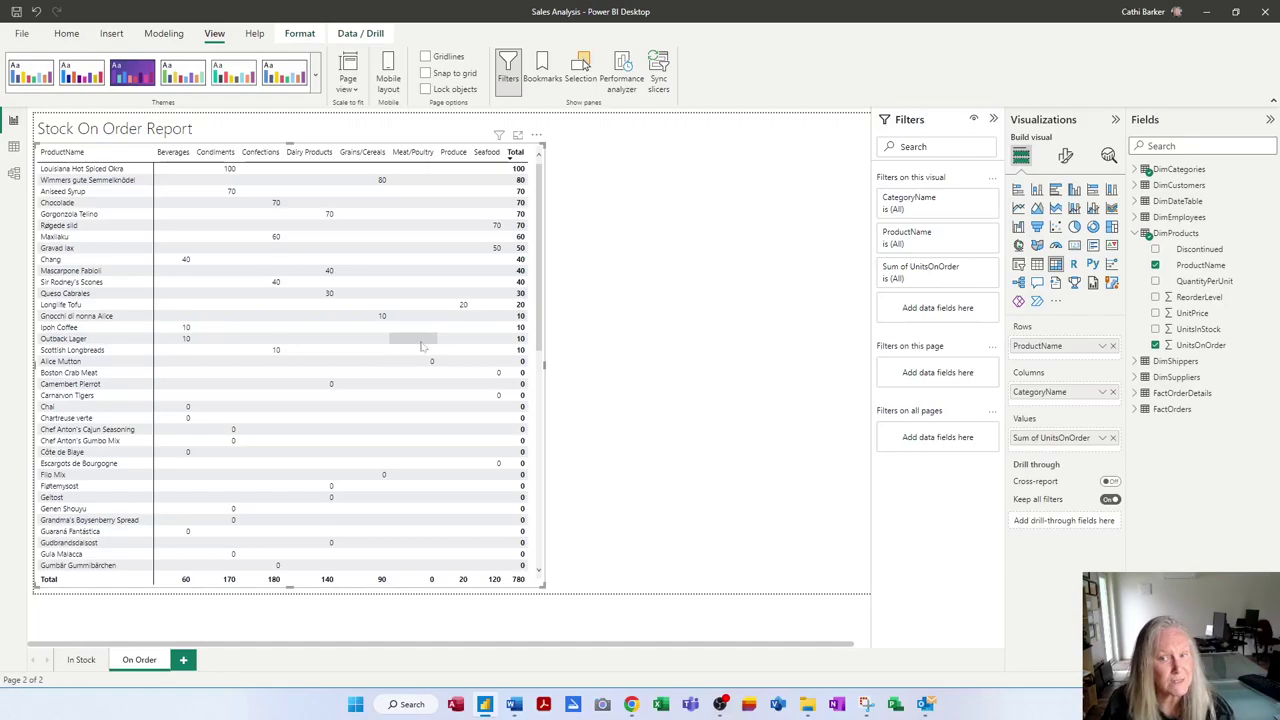
pyautogui.click(727, 290)
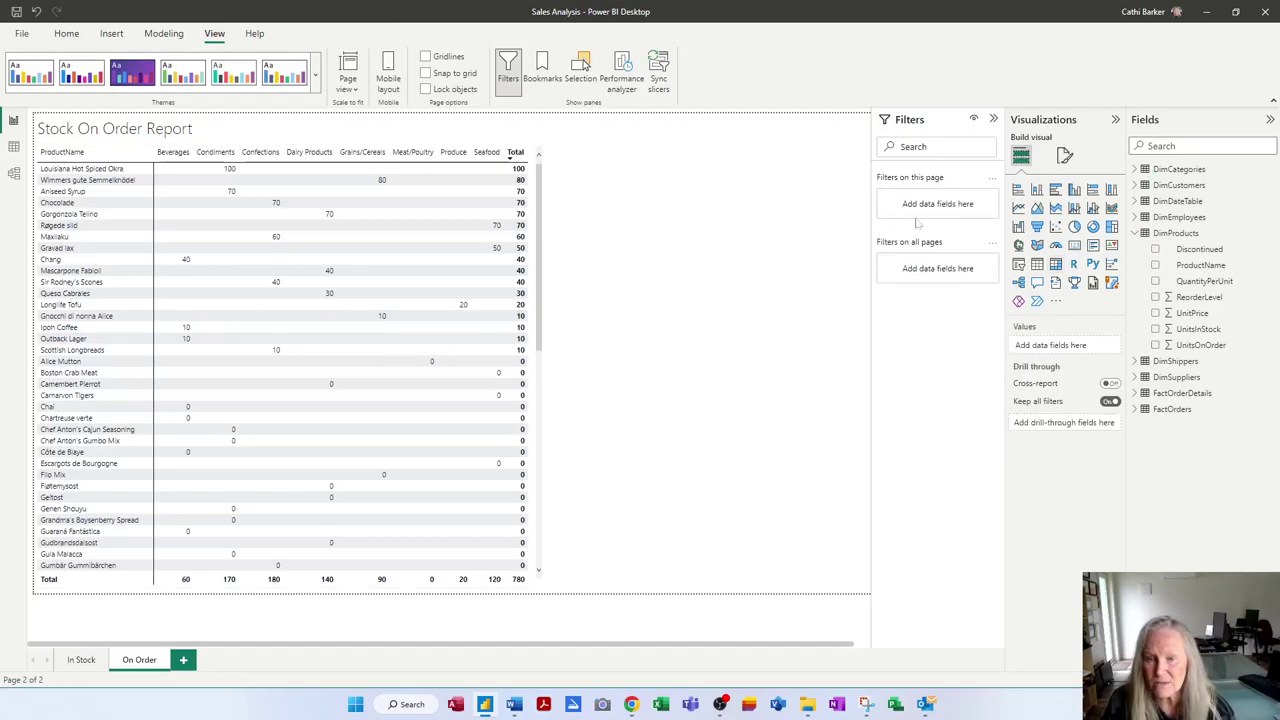
pyautogui.click(530, 550)
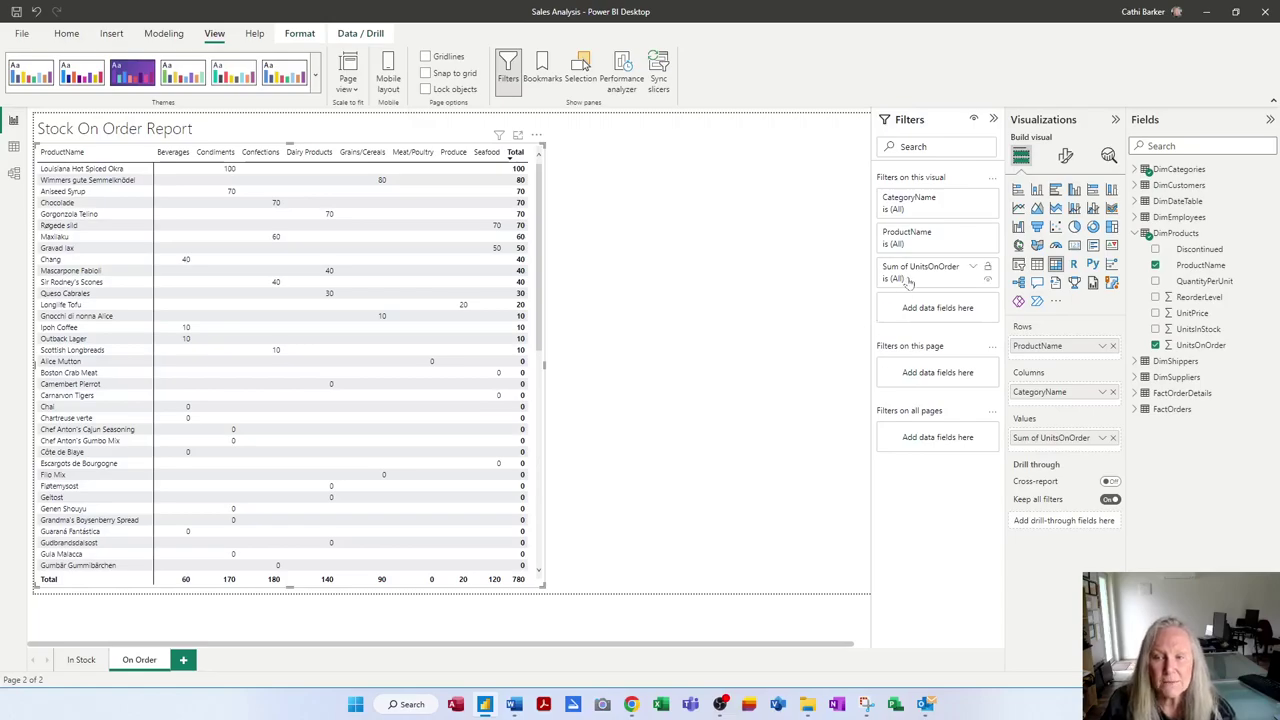
pyautogui.moveTo(935, 272)
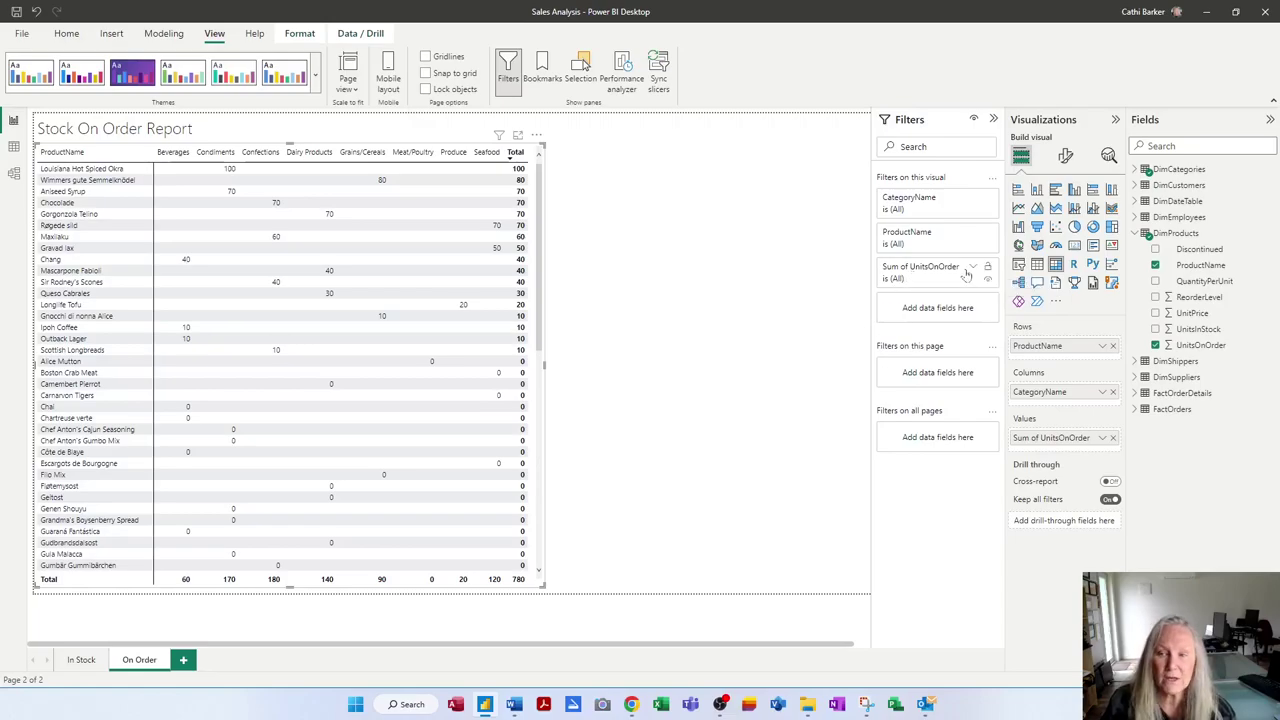
# - Filter Sum of UnitsOnOrder to 'is greater than 0', leaving seventeen products, and shrink the matrix to fit
pyautogui.click(976, 268)
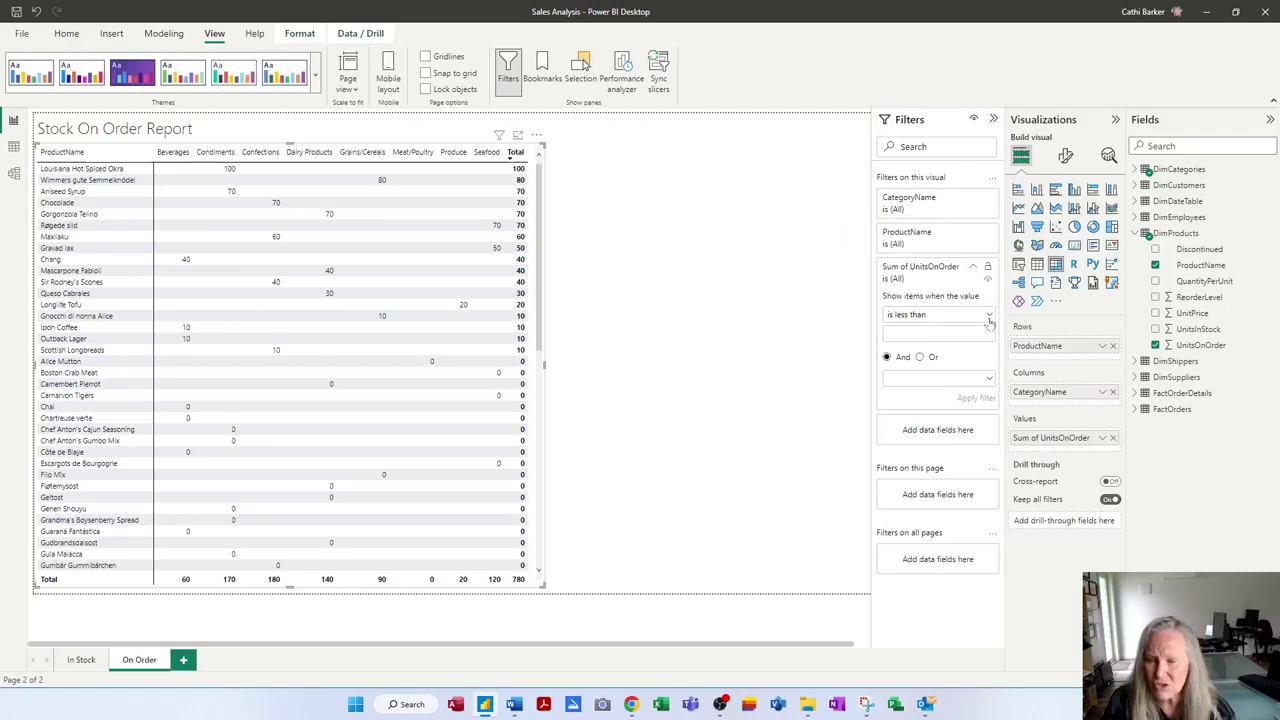
pyautogui.click(989, 316)
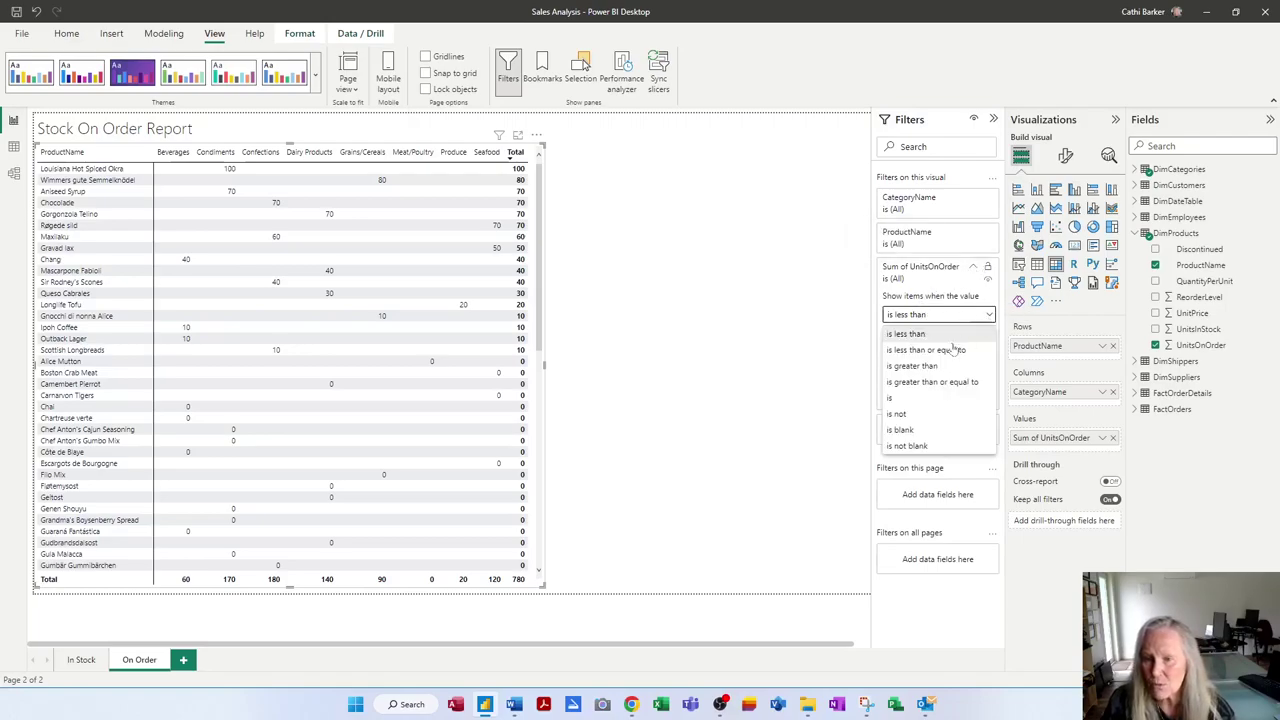
pyautogui.click(926, 366)
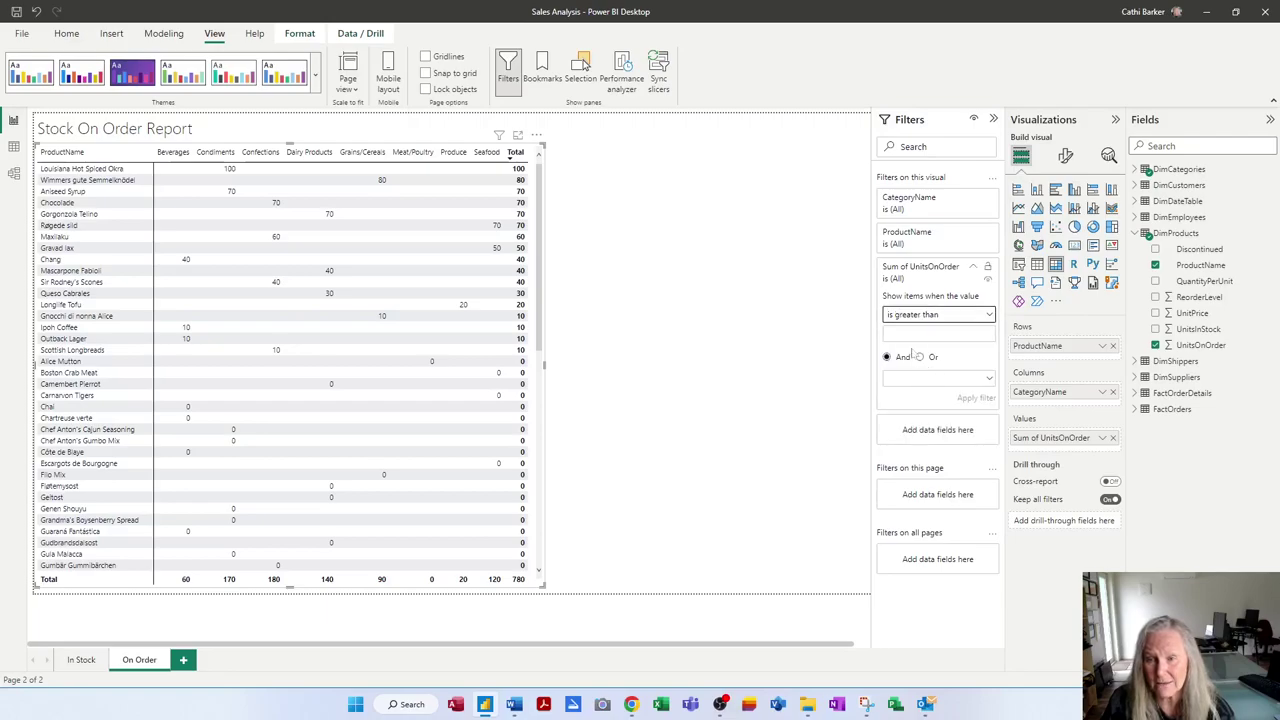
pyautogui.click(938, 333)
pyautogui.write('0')
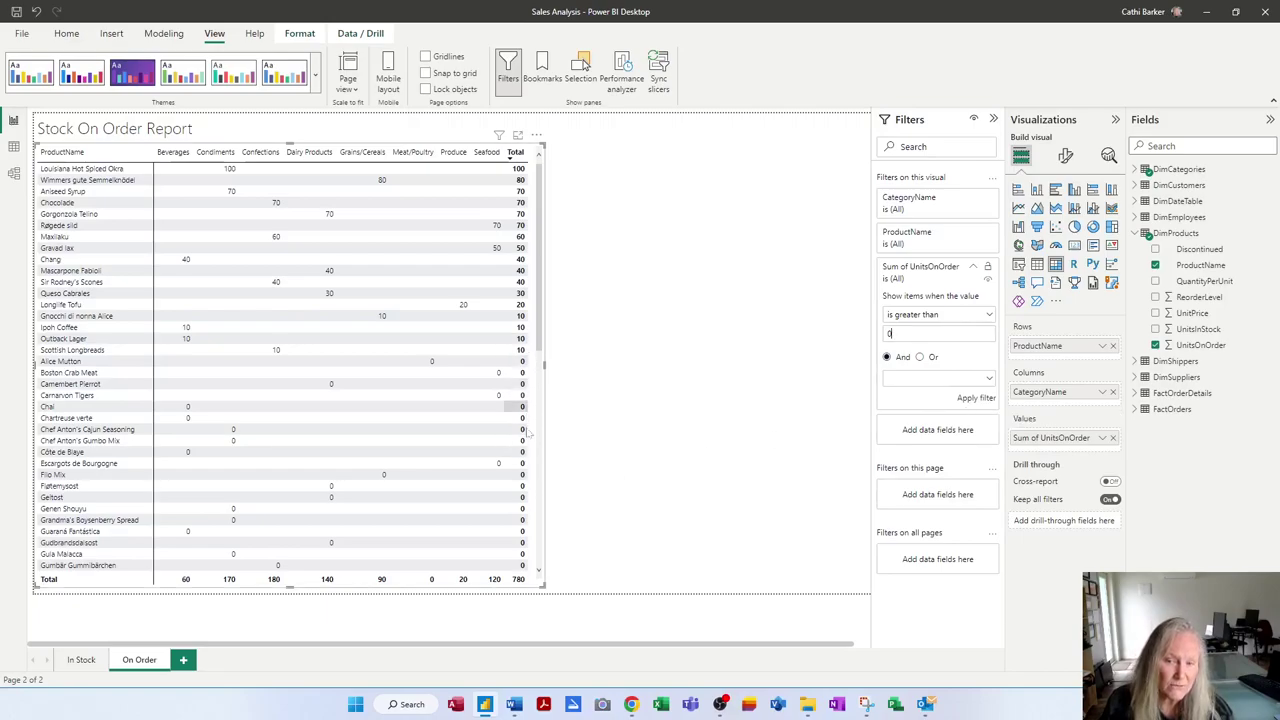
pyautogui.click(976, 400)
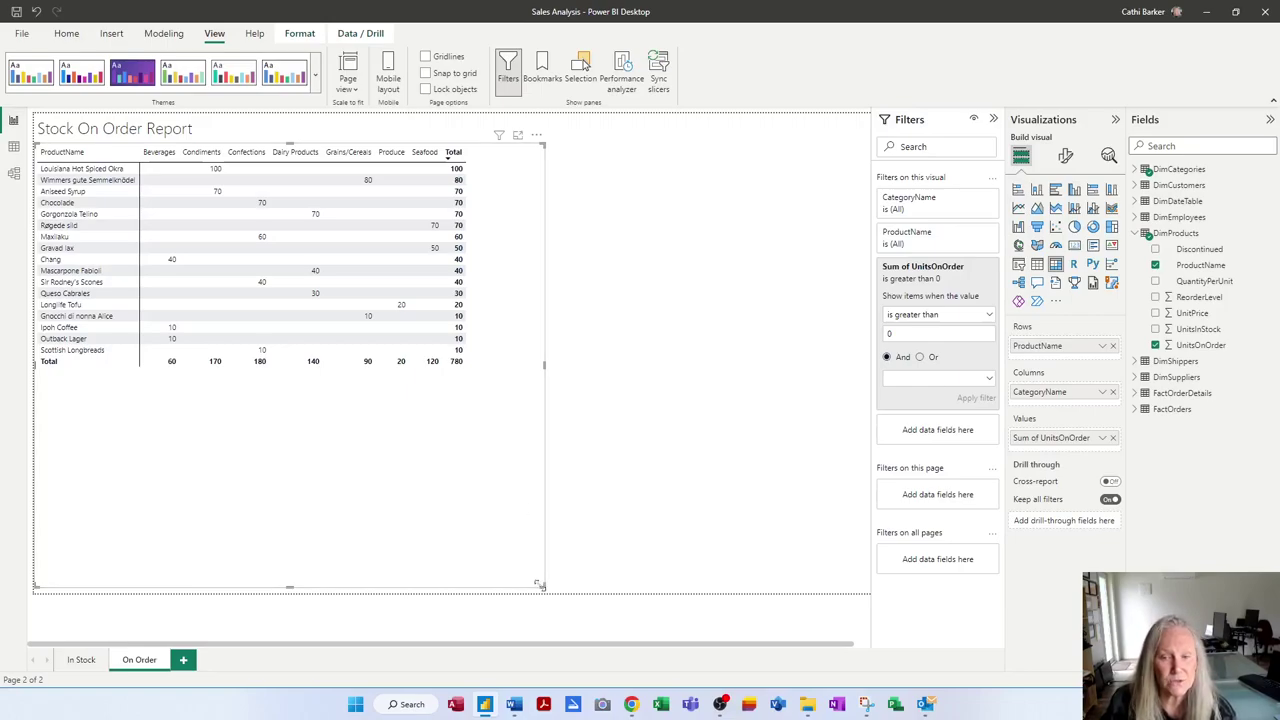
pyautogui.moveTo(523, 552); pyautogui.dragTo(484, 384)
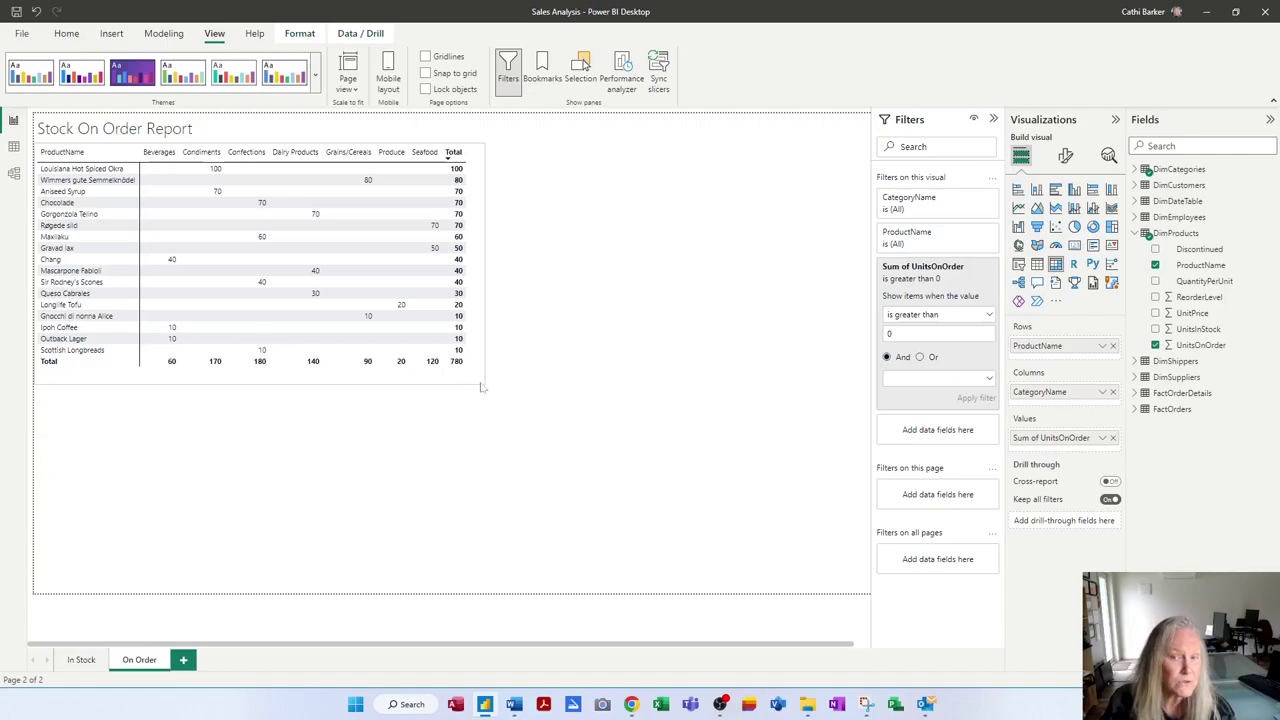